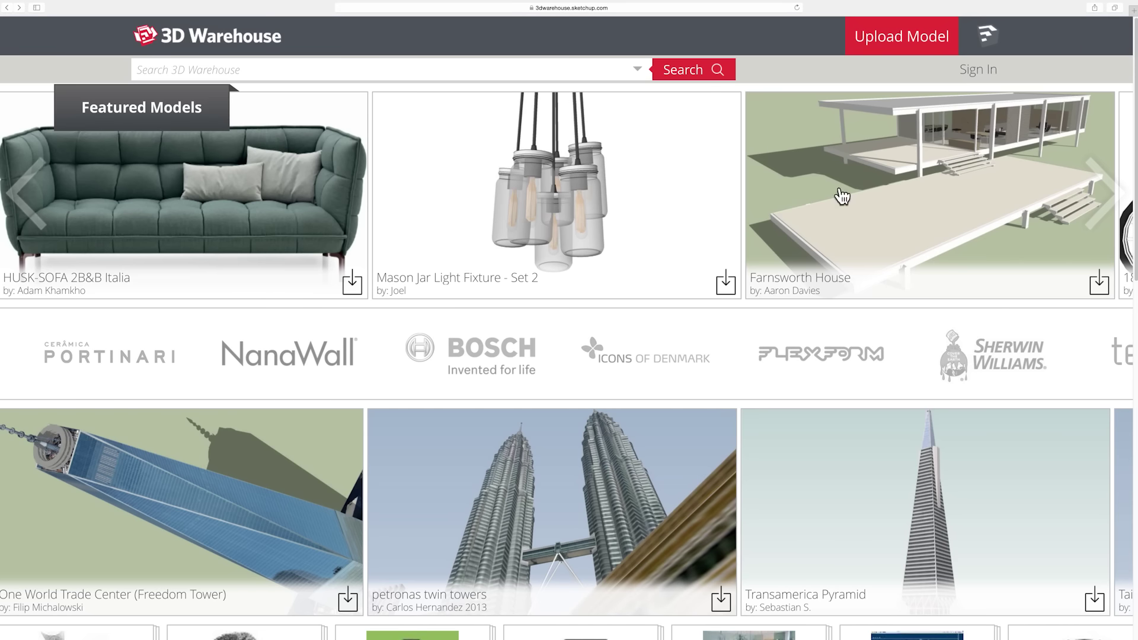
# - Advance the Featured Catalogs and Featured Models carousels and open the Sikorsky helicopter model
pyautogui.click(1099, 378)
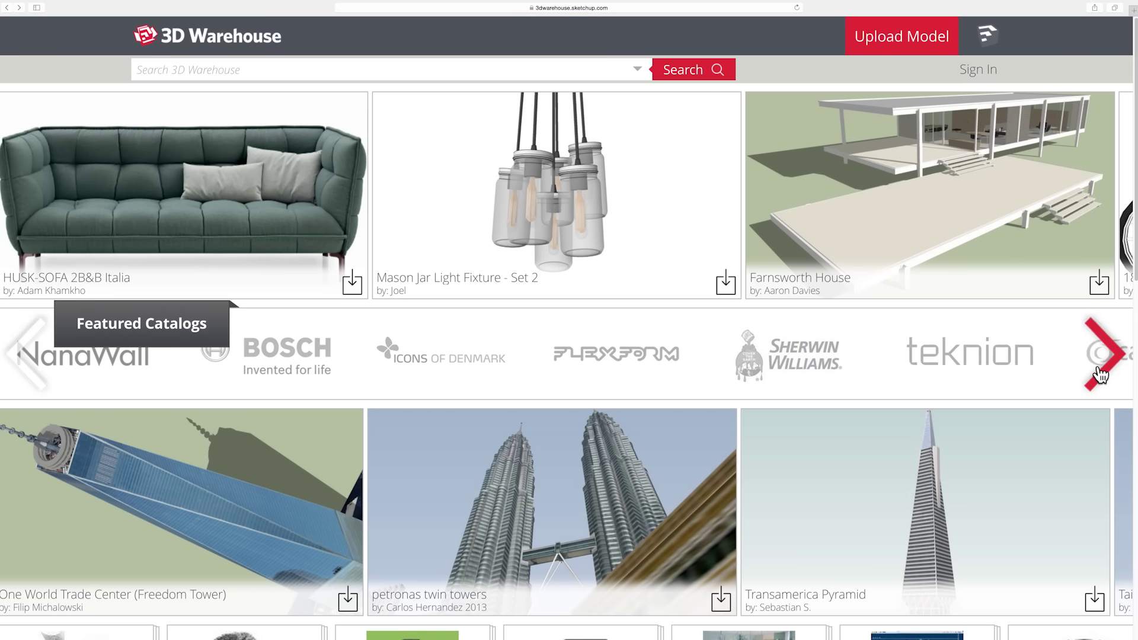
pyautogui.click(1106, 199)
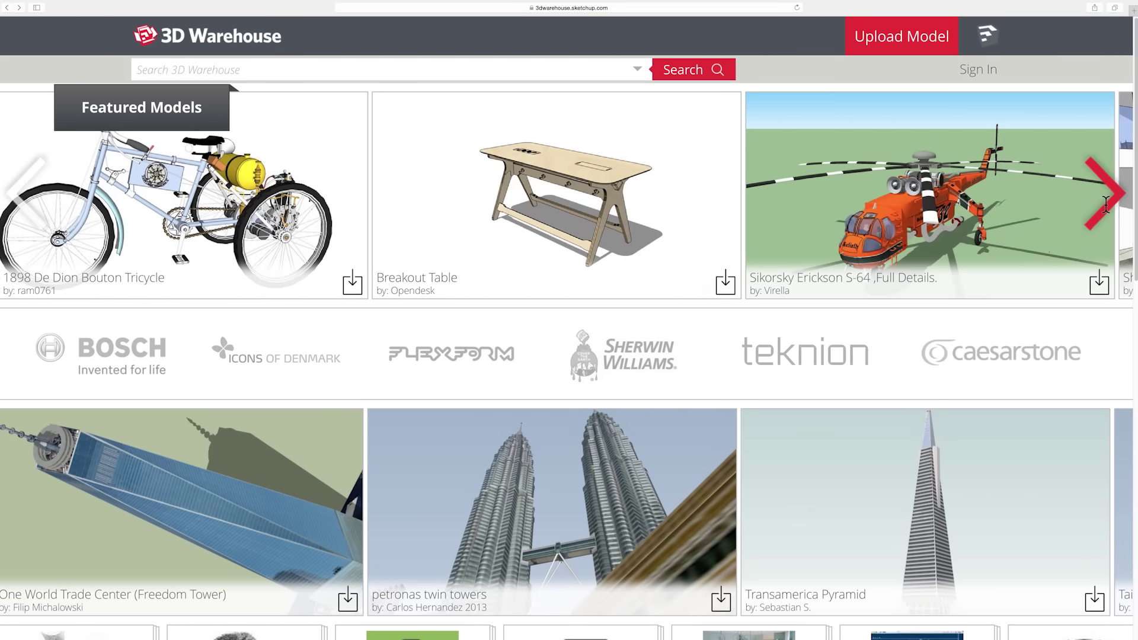
pyautogui.click(1105, 200)
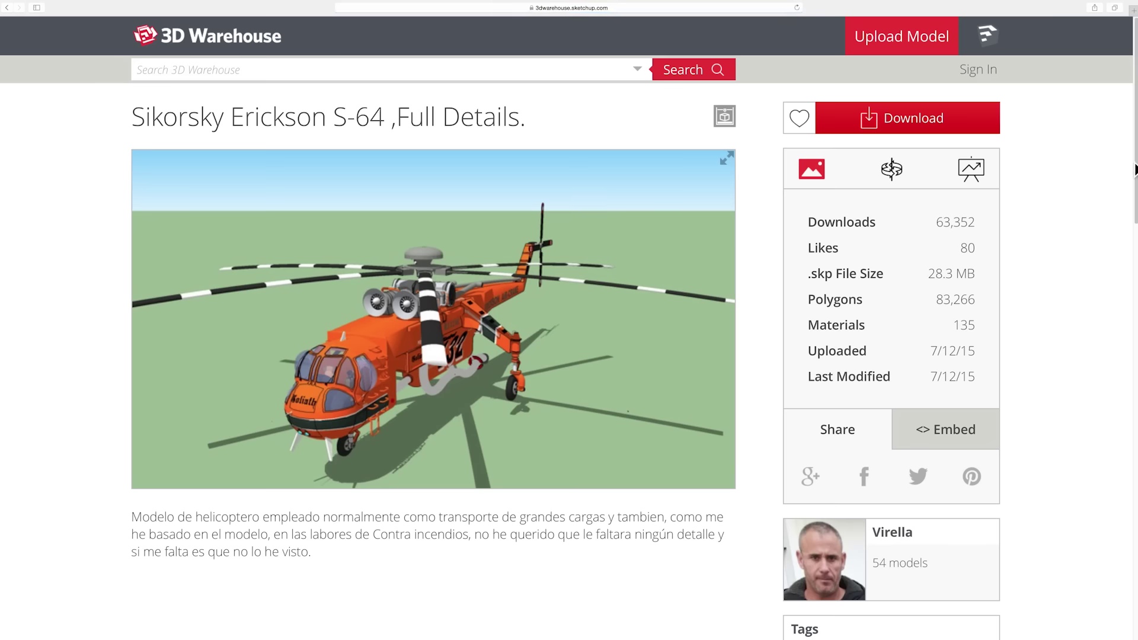
pyautogui.scroll(-1, 1135, 169)
pyautogui.scroll(-1, 1134, 169)
pyautogui.scroll(-1, 1135, 169)
pyautogui.scroll(-3, 1135, 168)
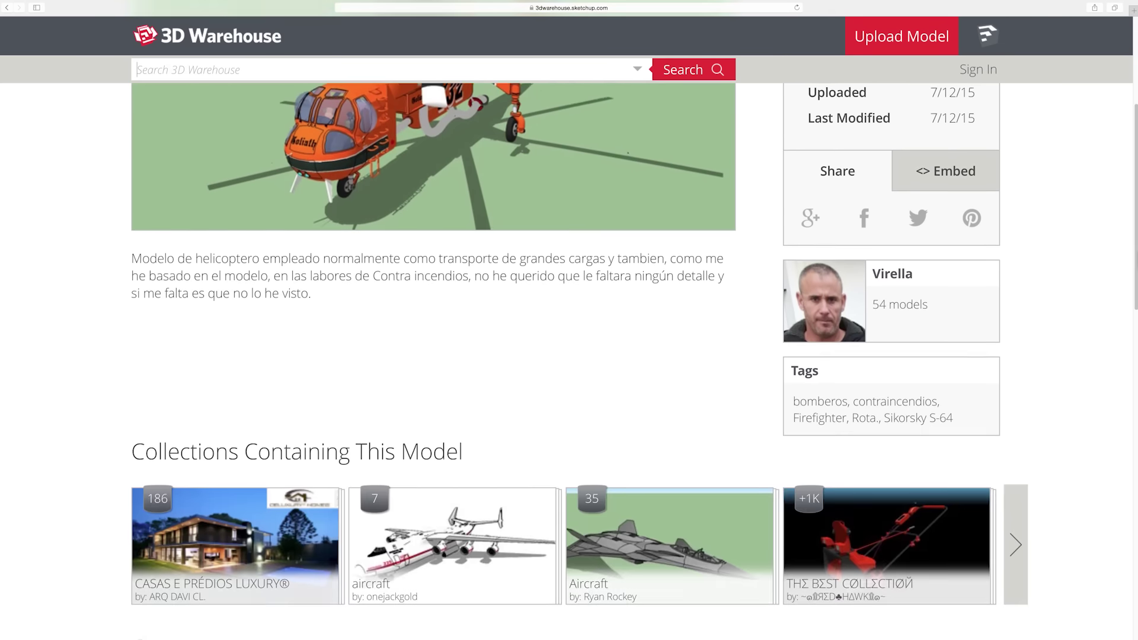
pyautogui.scroll(-2, 569, 355)
pyautogui.scroll(-2, 568, 357)
pyautogui.scroll(-1, 569, 356)
pyautogui.scroll(-1, 569, 355)
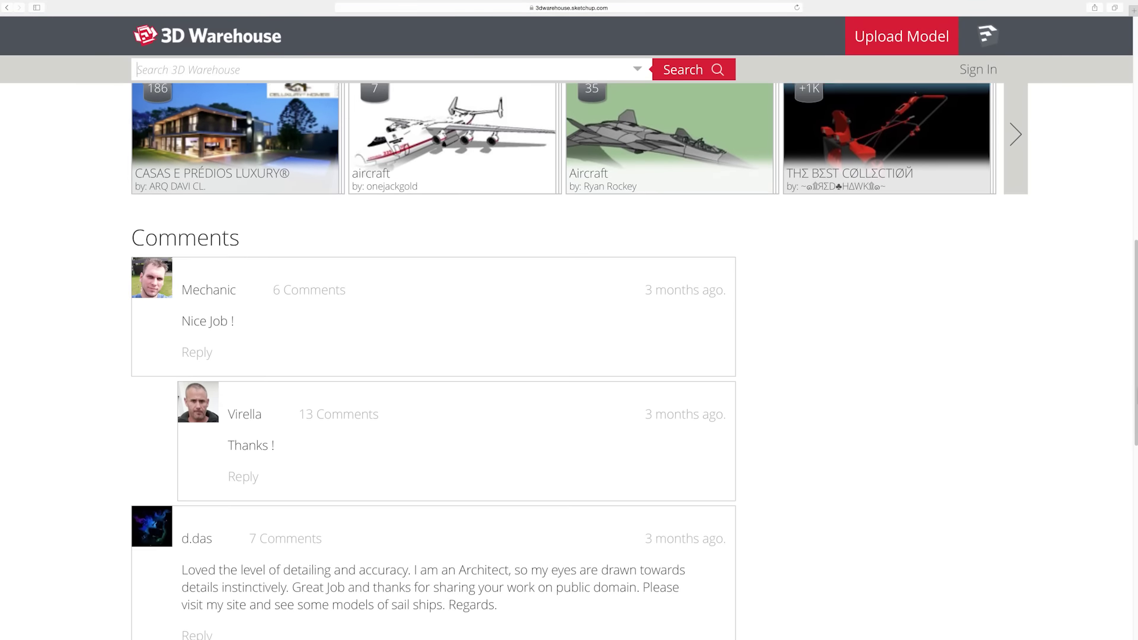
pyautogui.scroll(-1, 568, 356)
pyautogui.scroll(-1, 569, 355)
pyautogui.scroll(-1, 569, 355)
pyautogui.scroll(-1, 570, 356)
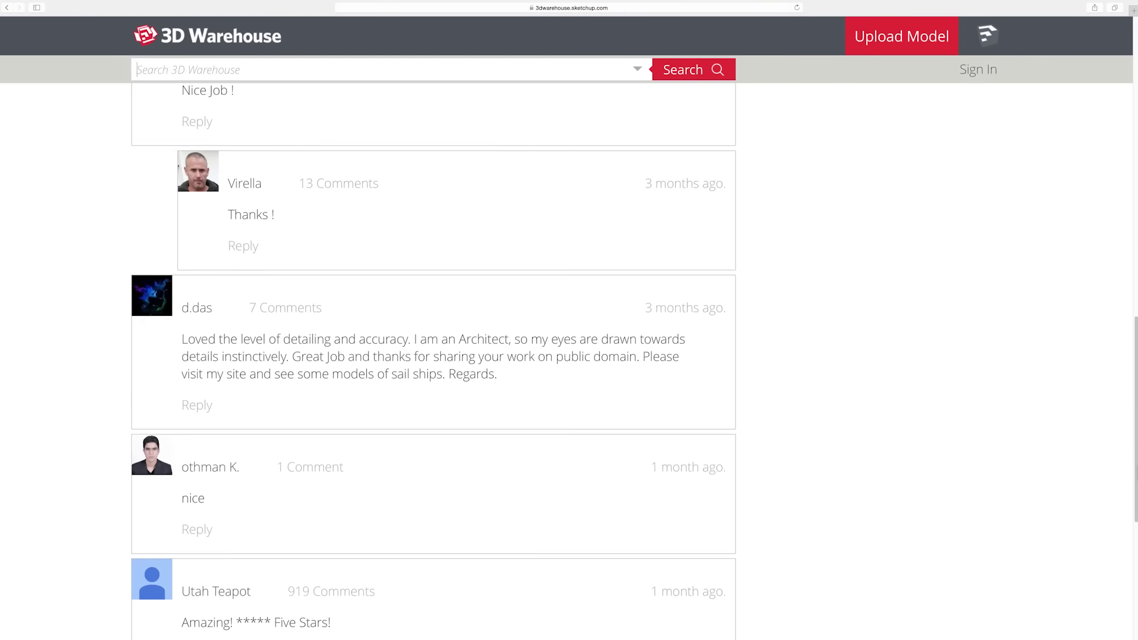
pyautogui.scroll(-1, 1112, 222)
pyautogui.scroll(1, 1112, 223)
pyautogui.scroll(15, 1112, 222)
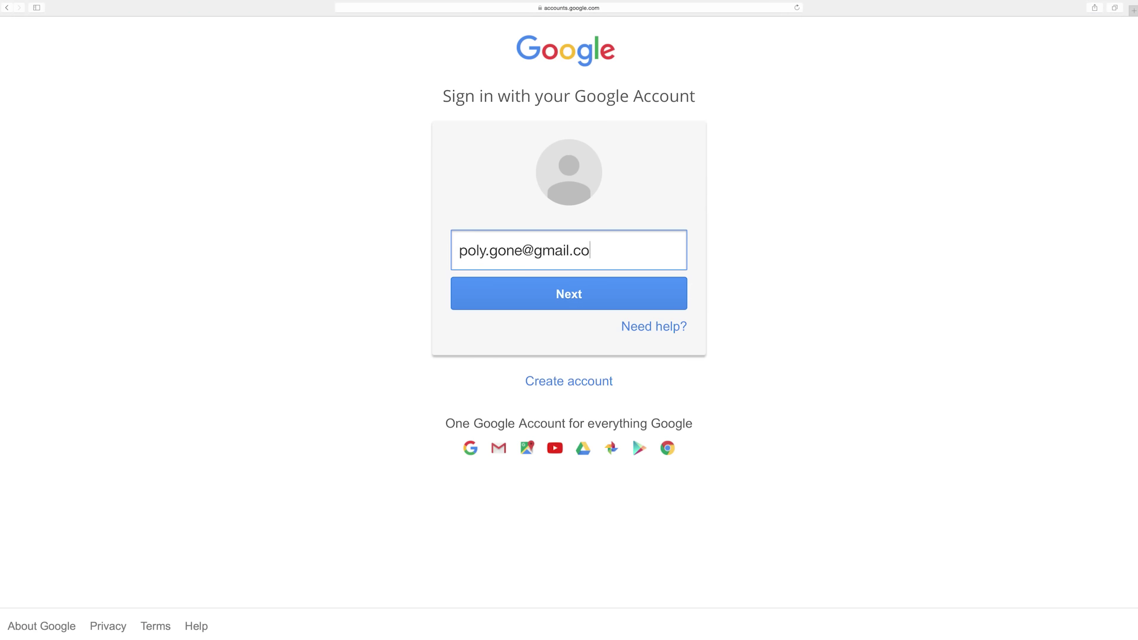
# - Get past the email step and submit the password to complete Google sign-in
pyautogui.click(658, 280)
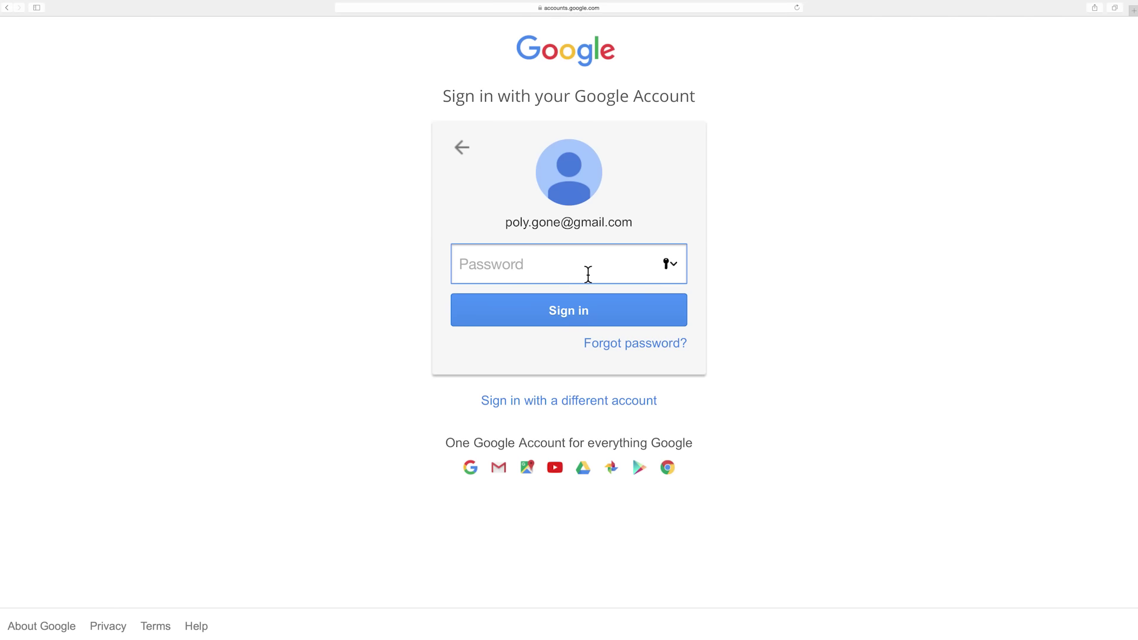
pyautogui.click(666, 308)
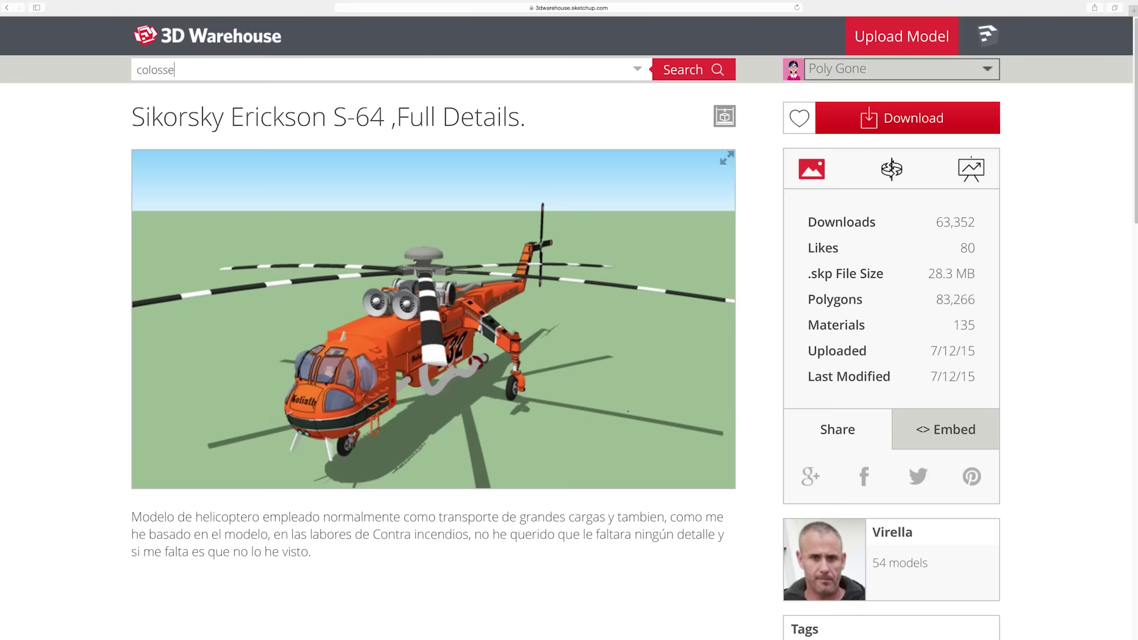
pyautogui.write('um')
# - Search 'colosseum', open the Colosseum model, and post 'I love ancient history, and this is a fantastic model!'
pyautogui.press('Return')
pyautogui.click(652, 180)
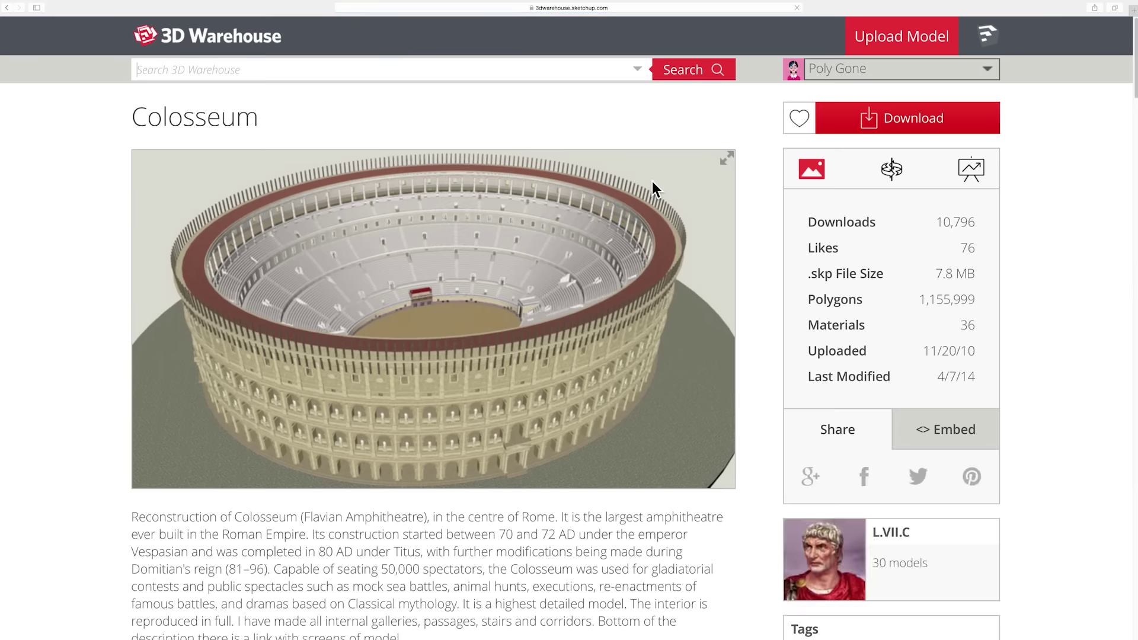
pyautogui.scroll(-10, 1135, 84)
pyautogui.scroll(-10, 1134, 85)
pyautogui.scroll(-10, 1134, 84)
pyautogui.scroll(-5, 1134, 85)
pyautogui.scroll(-5, 568, 356)
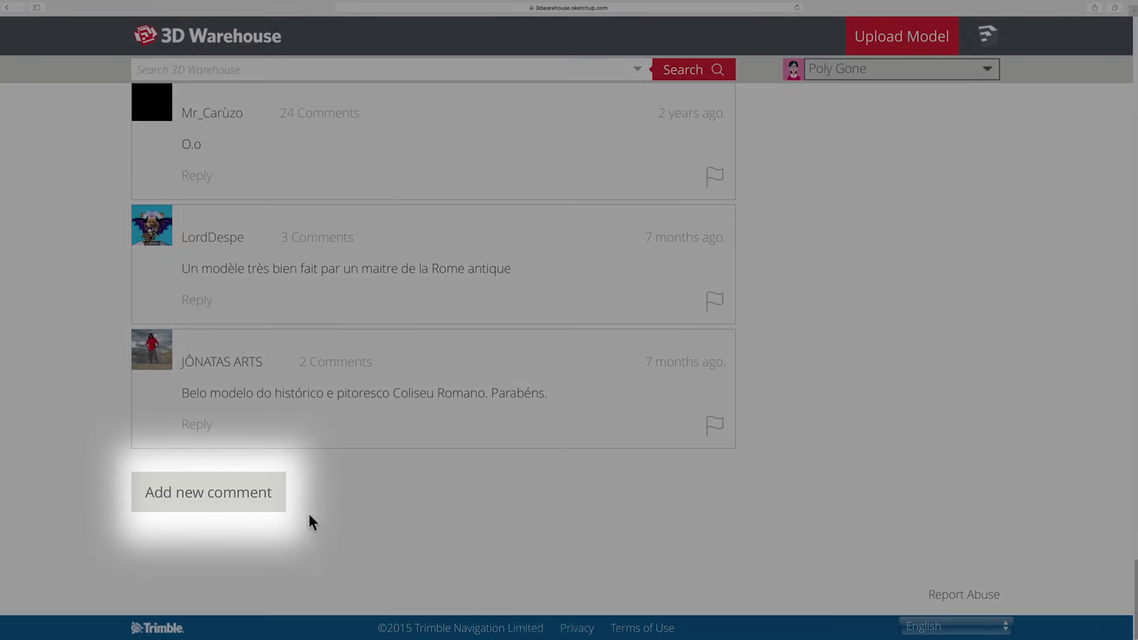
pyautogui.click(258, 500)
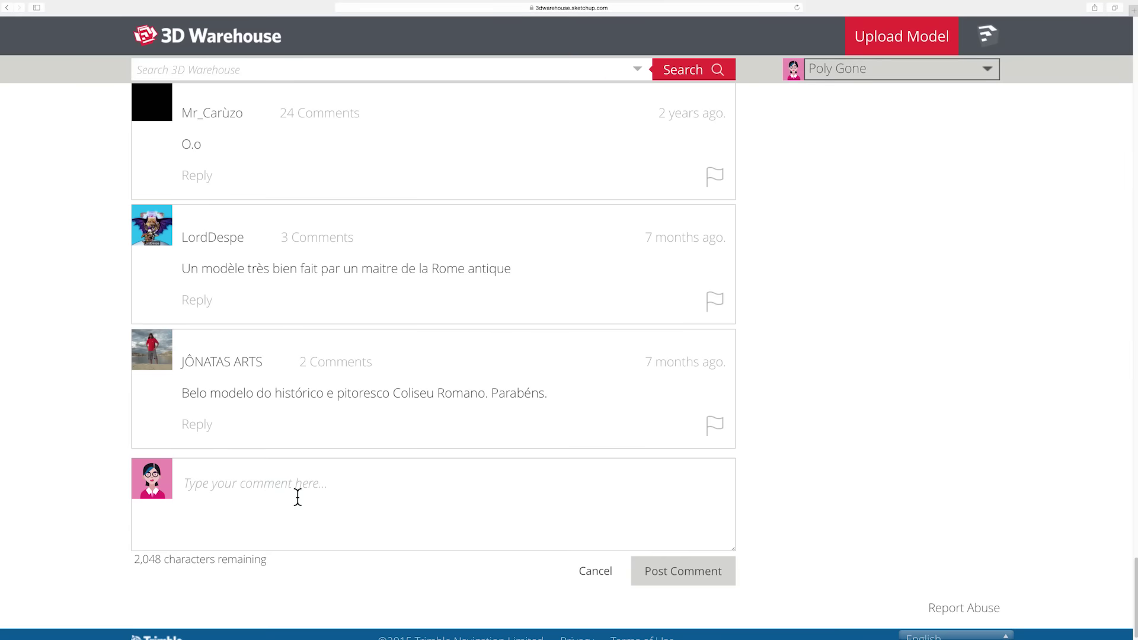
pyautogui.write('I')
pyautogui.write(' love ancient history, and this is a fantastic model!')
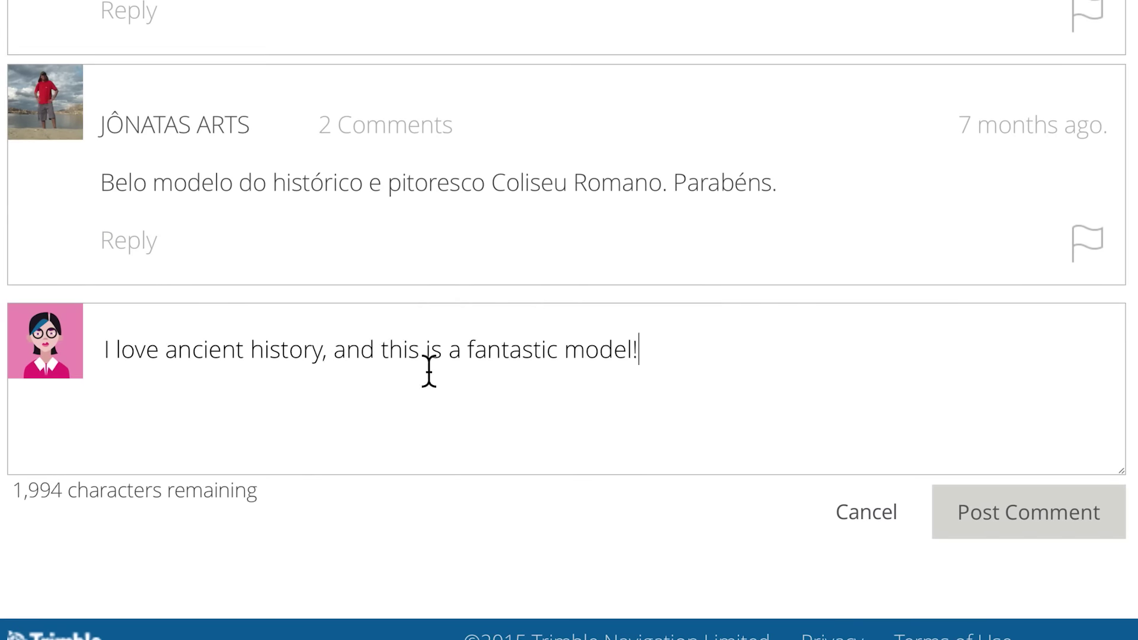
pyautogui.click(1119, 523)
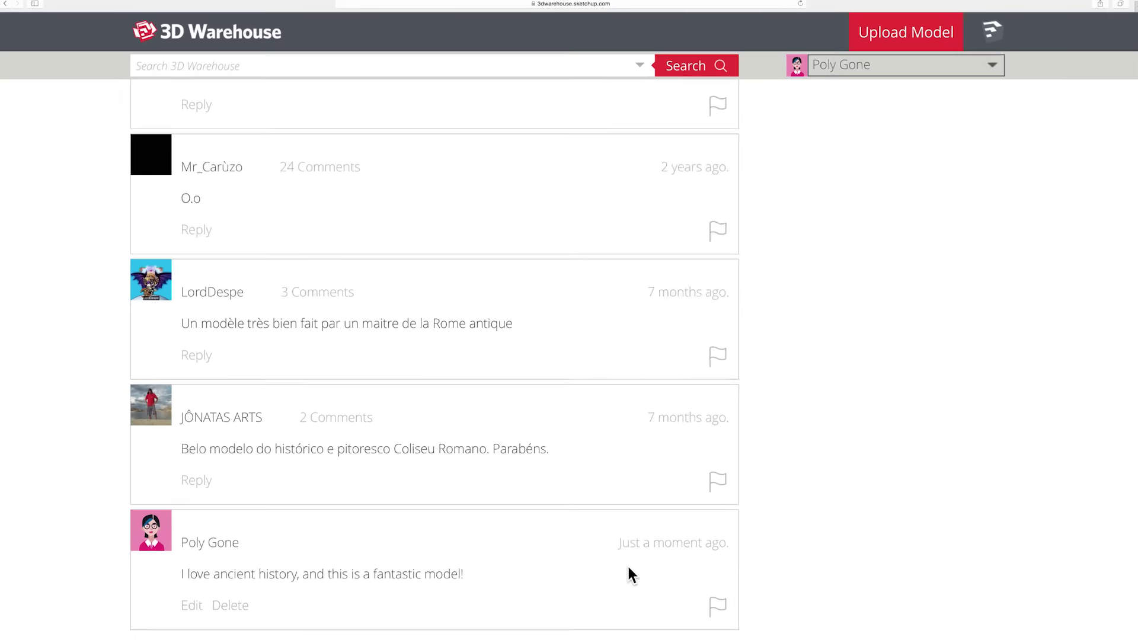
pyautogui.scroll(2, 626, 564)
pyautogui.scroll(2, 617, 567)
pyautogui.scroll(2, 618, 570)
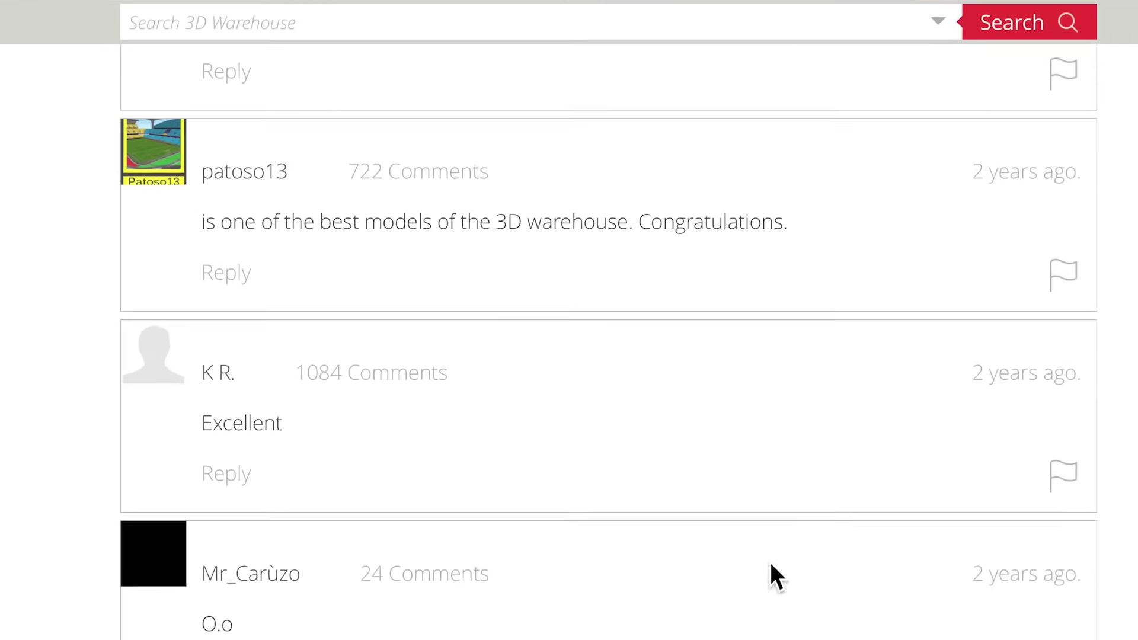
pyautogui.click(255, 328)
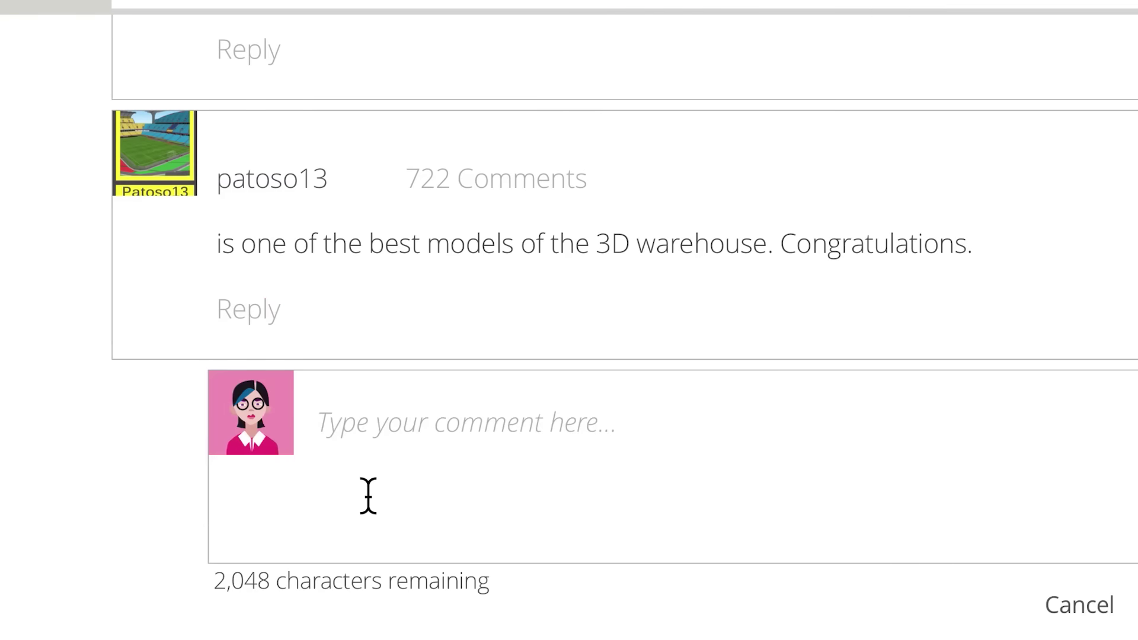
pyautogui.click(1067, 603)
pyautogui.scroll(-5, 533, 426)
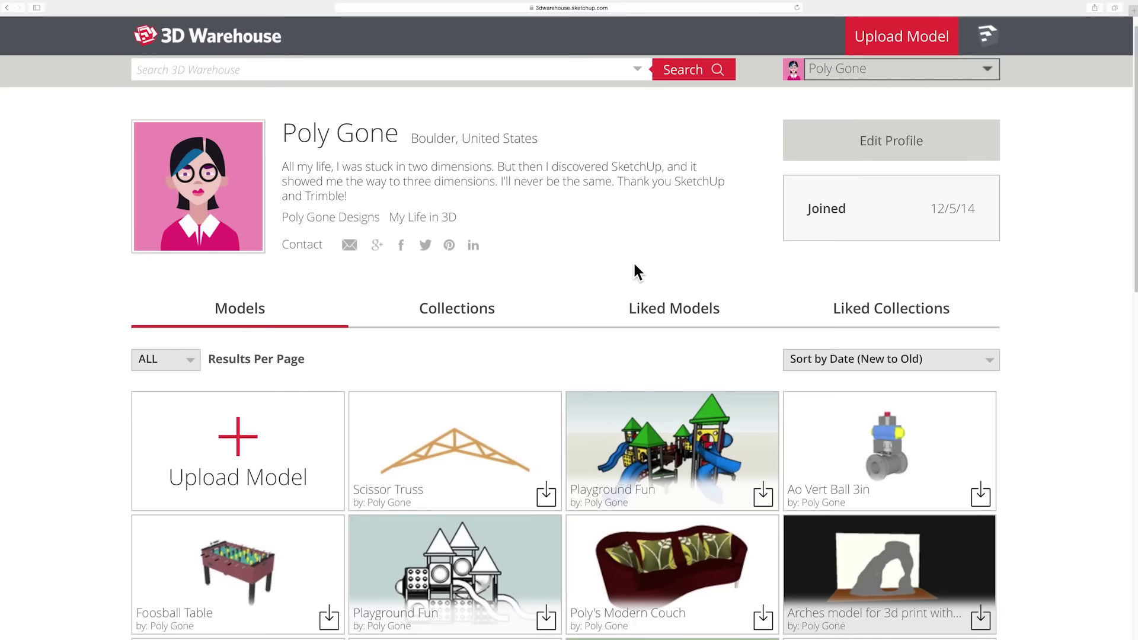
pyautogui.scroll(-1, 635, 268)
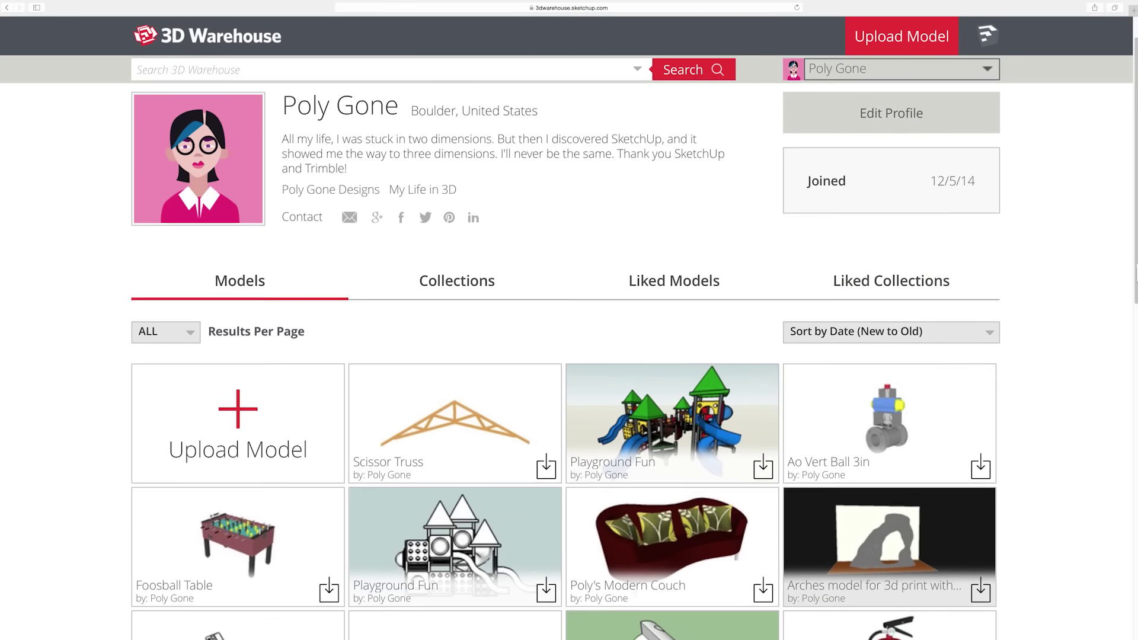
pyautogui.scroll(-2, 569, 356)
pyautogui.scroll(-1, 569, 355)
pyautogui.scroll(-1, 569, 356)
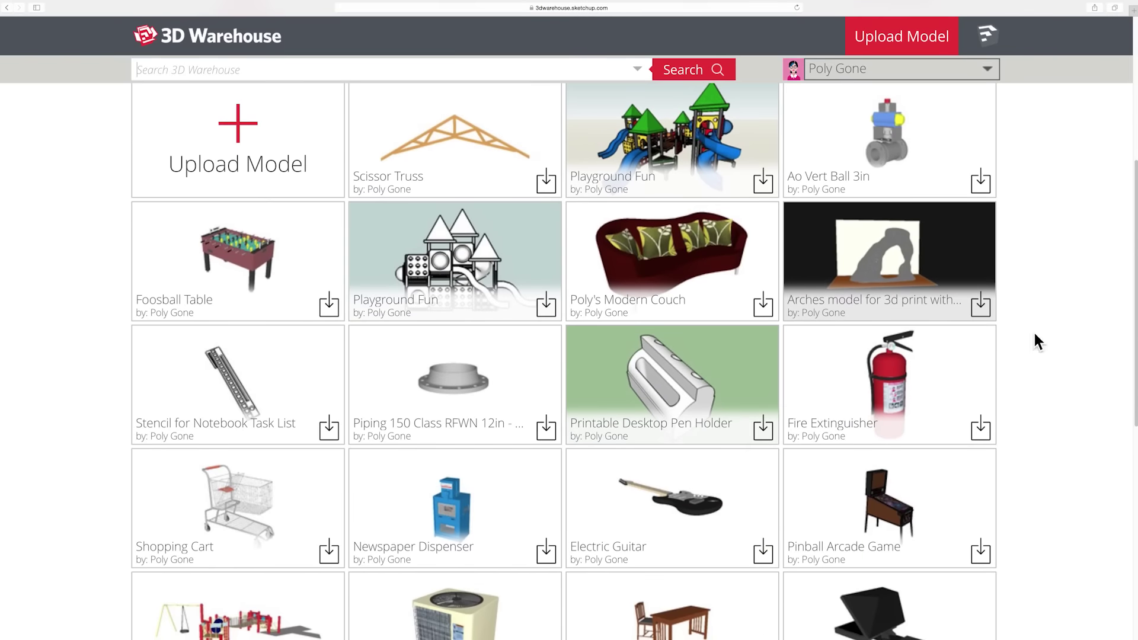
# - Open the Scissor Truss model from the profile and enter its edit settings
pyautogui.click(469, 133)
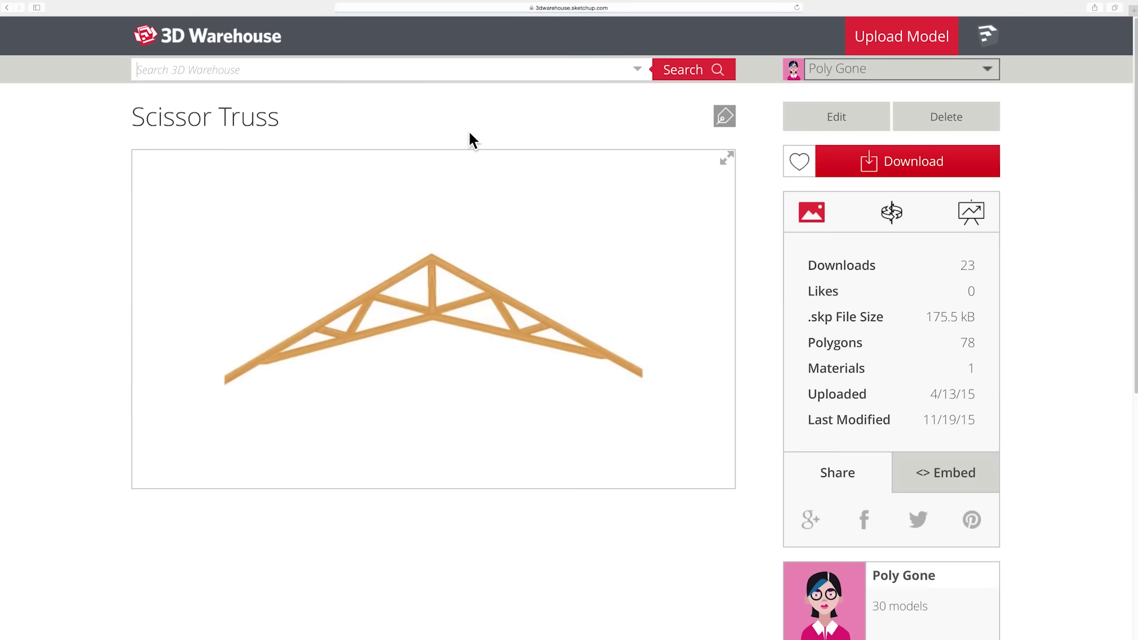
pyautogui.click(793, 134)
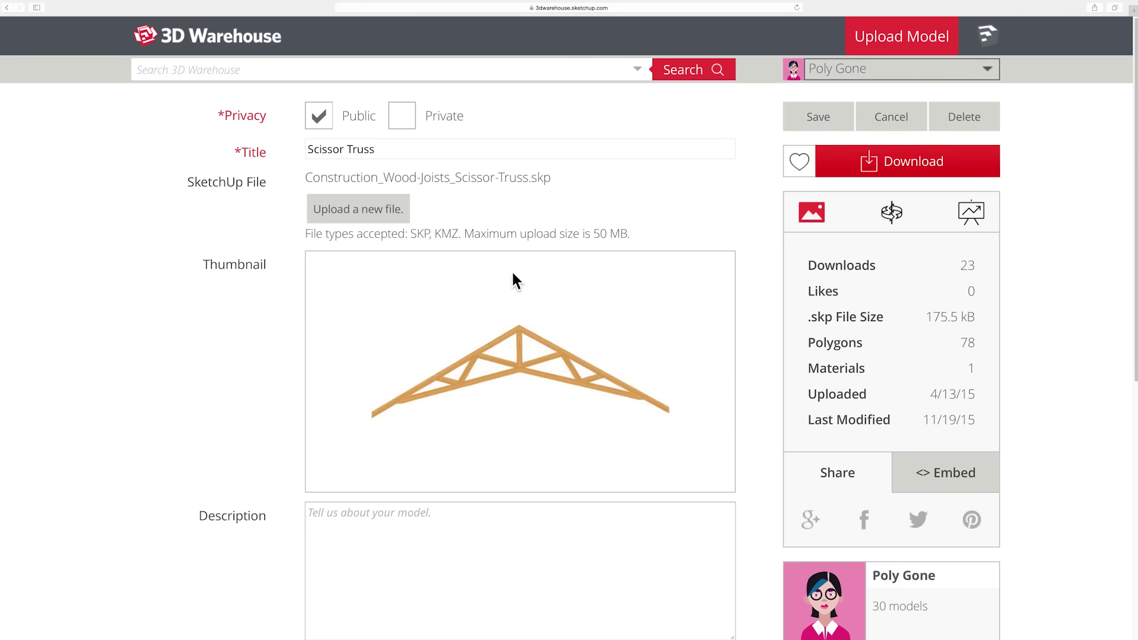
pyautogui.scroll(-2, 244, 340)
pyautogui.scroll(-3, 280, 282)
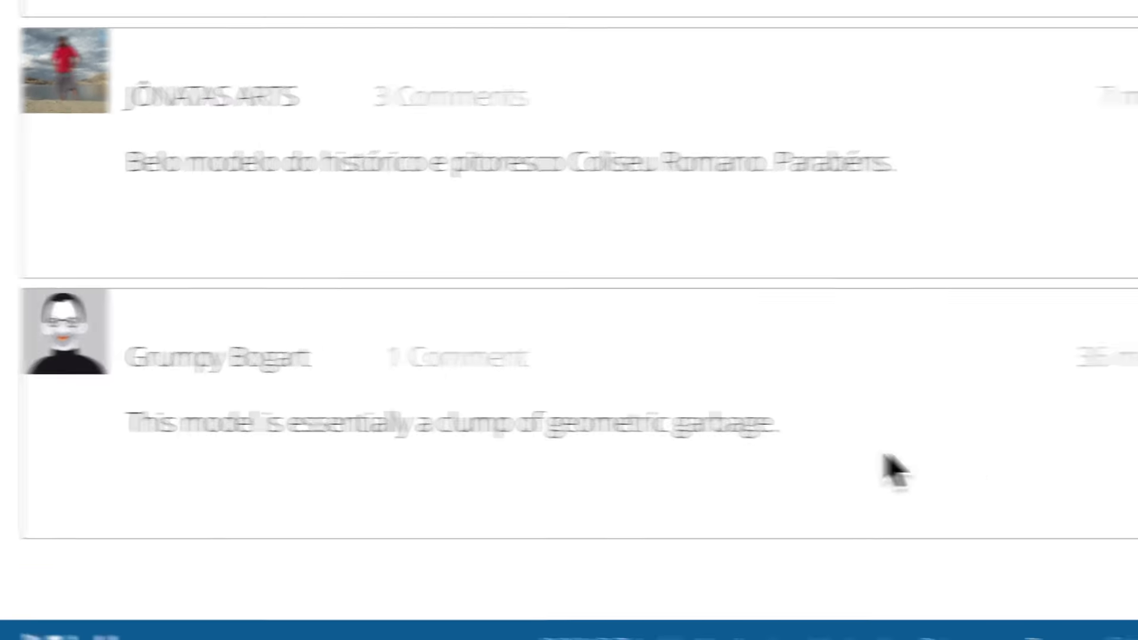
# - Flag Grumpy Bogart's 'geometric garbage' comment and confirm it as abusive
pyautogui.click(889, 481)
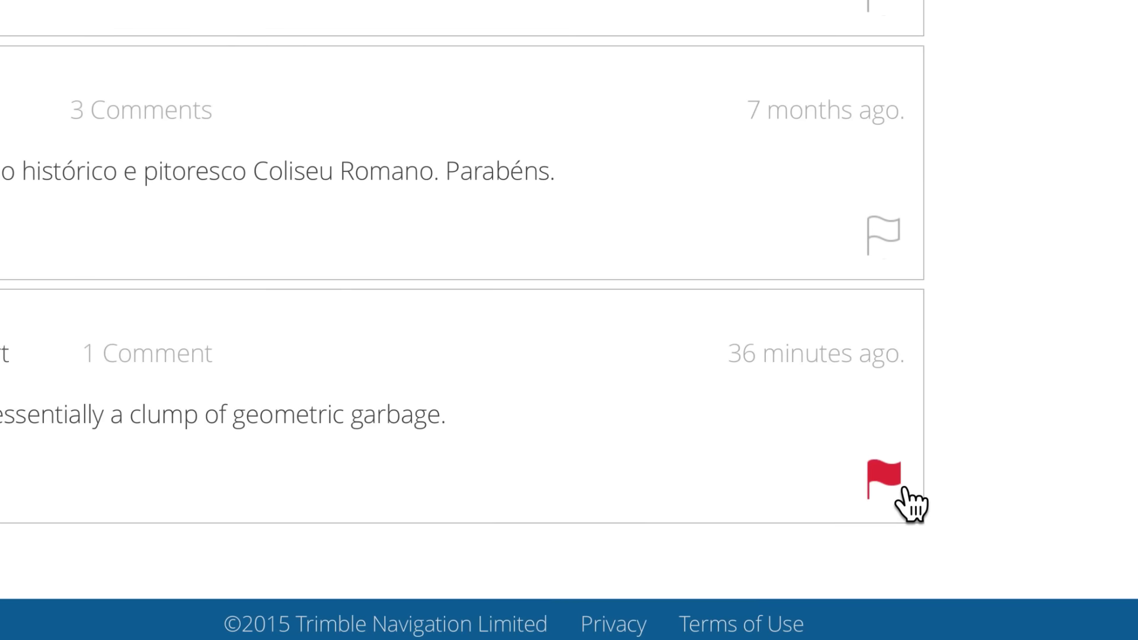
pyautogui.click(903, 488)
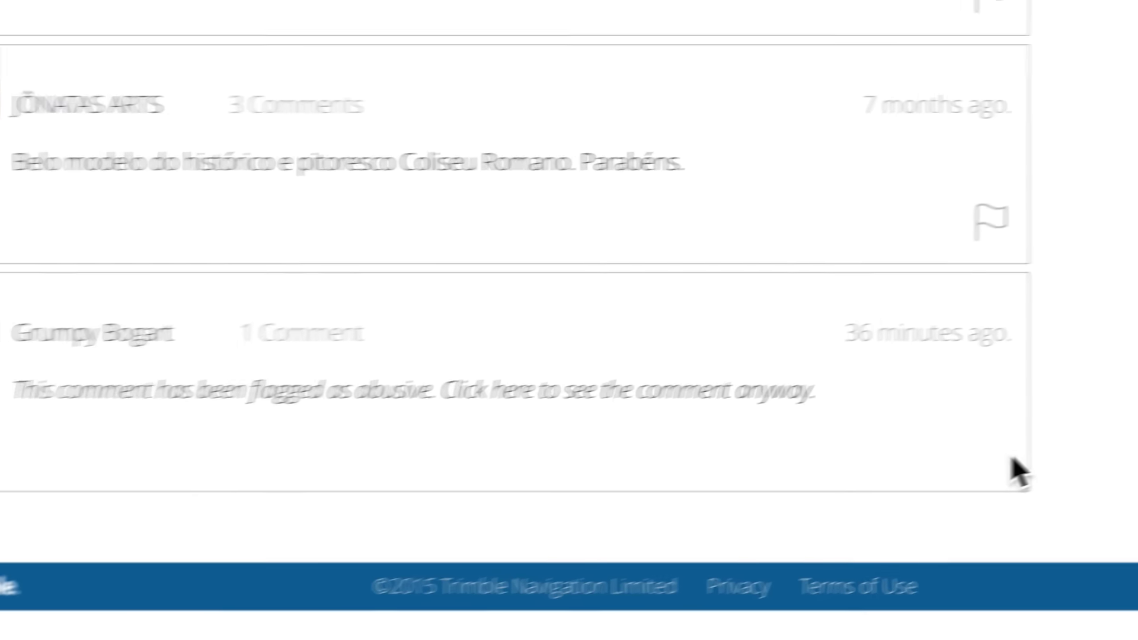